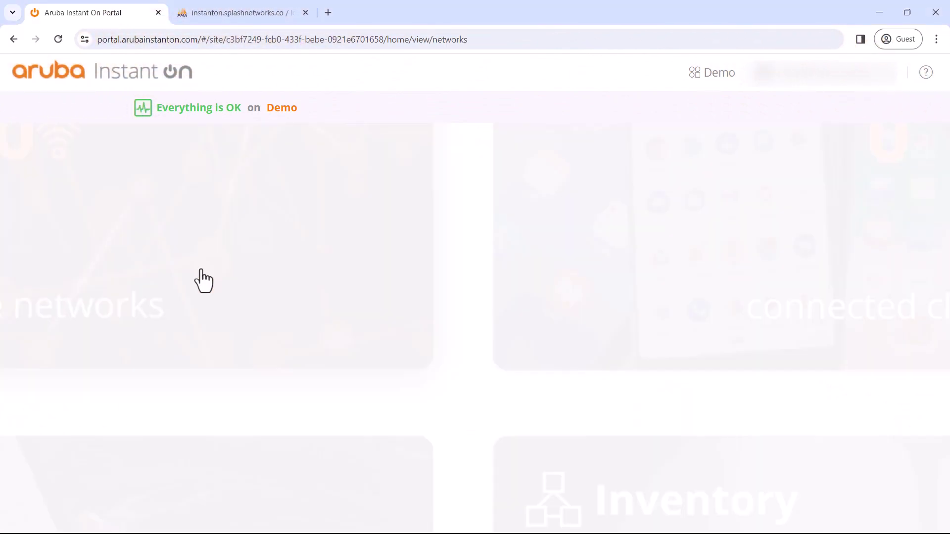
Add an open Guest-usage network named 'guest' with no password and save it
{"action": "left_click", "coordinate": [46, 169]}
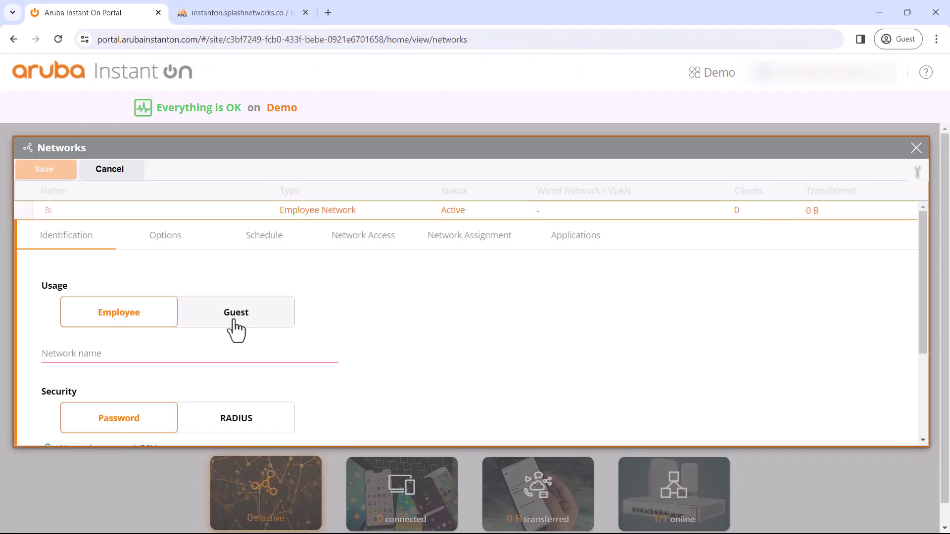
{"action": "left_click", "coordinate": [236, 312]}
{"action": "left_click", "coordinate": [236, 419]}
{"action": "left_click", "coordinate": [172, 356]}
{"action": "type", "text": "guest"}
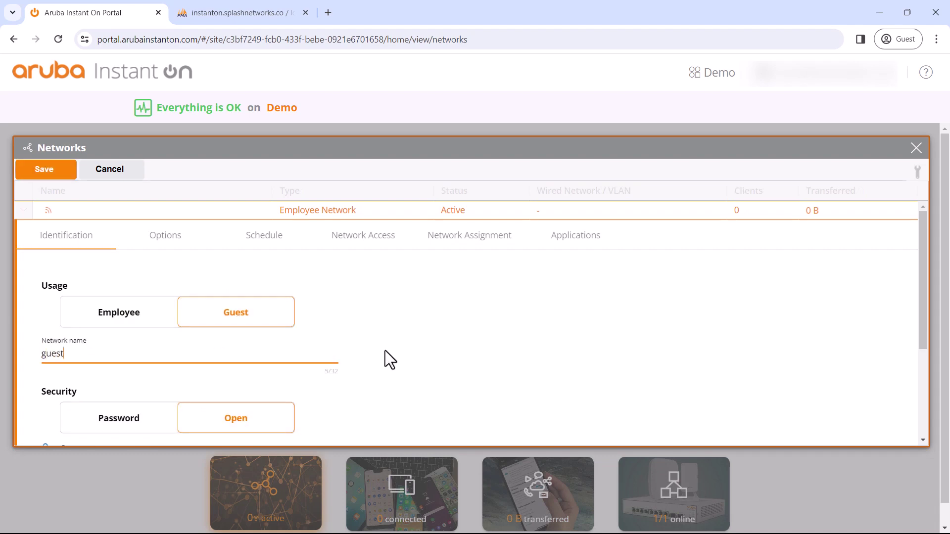
{"action": "scroll", "coordinate": [428, 371], "scroll_direction": "down", "scroll_amount": 2}
{"action": "scroll", "coordinate": [428, 370], "scroll_direction": "down", "scroll_amount": 1}
{"action": "left_click", "coordinate": [44, 169]}
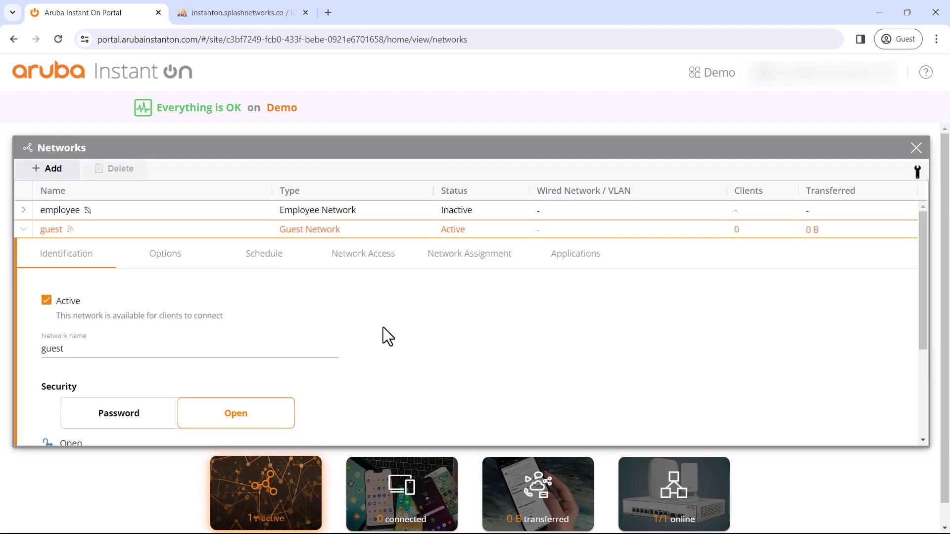
{"action": "scroll", "coordinate": [384, 326], "scroll_direction": "down", "scroll_amount": 2}
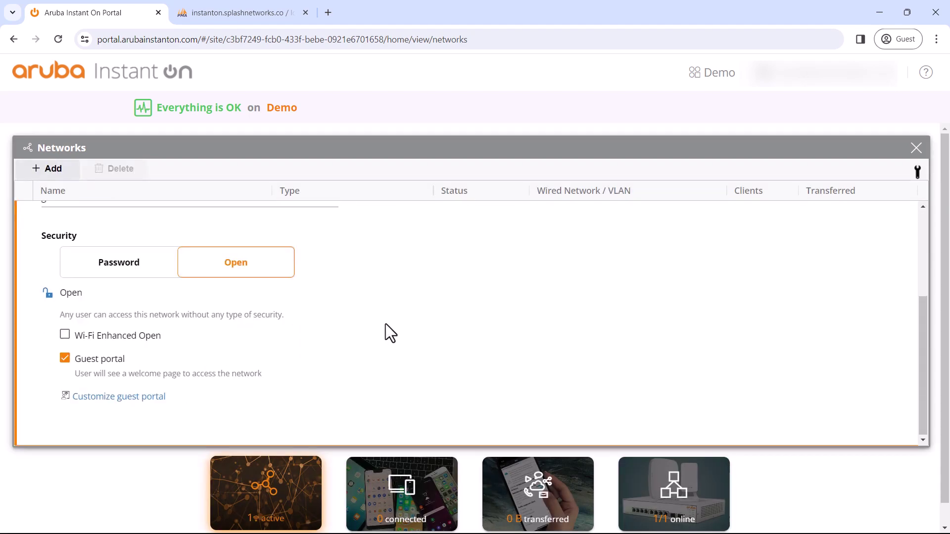
Check the external portal Server URL and RADIUS server 34.74.216.108, then return to the dashboard
{"action": "left_click", "coordinate": [126, 397]}
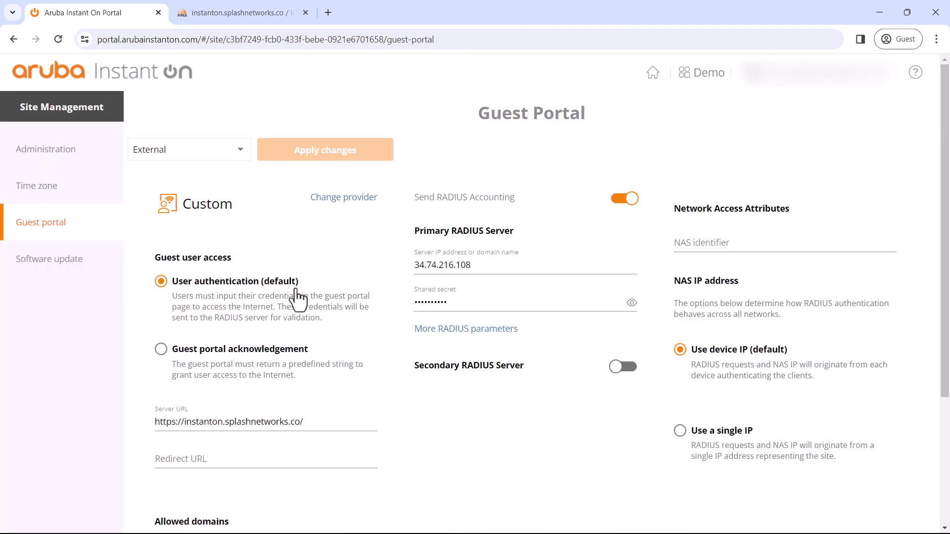
{"action": "left_click", "coordinate": [292, 422]}
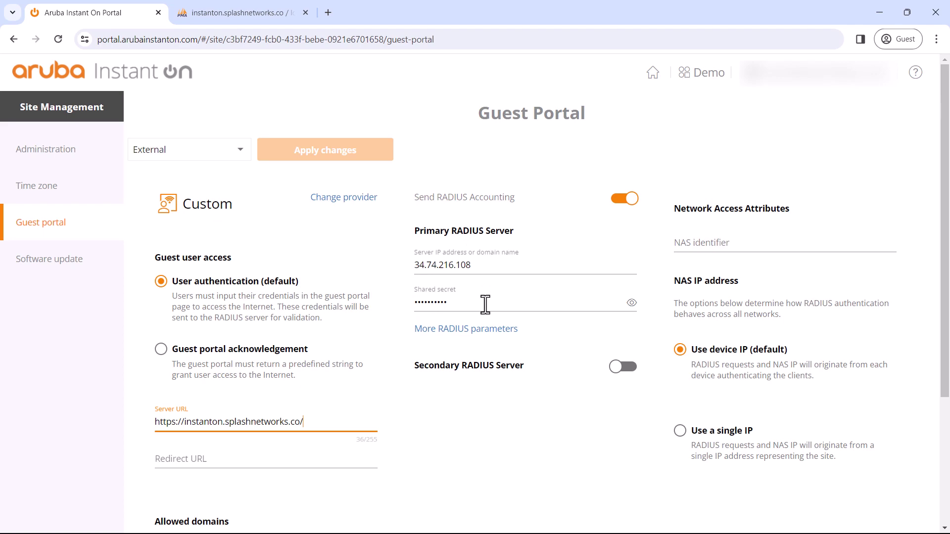
{"action": "left_click", "coordinate": [480, 424]}
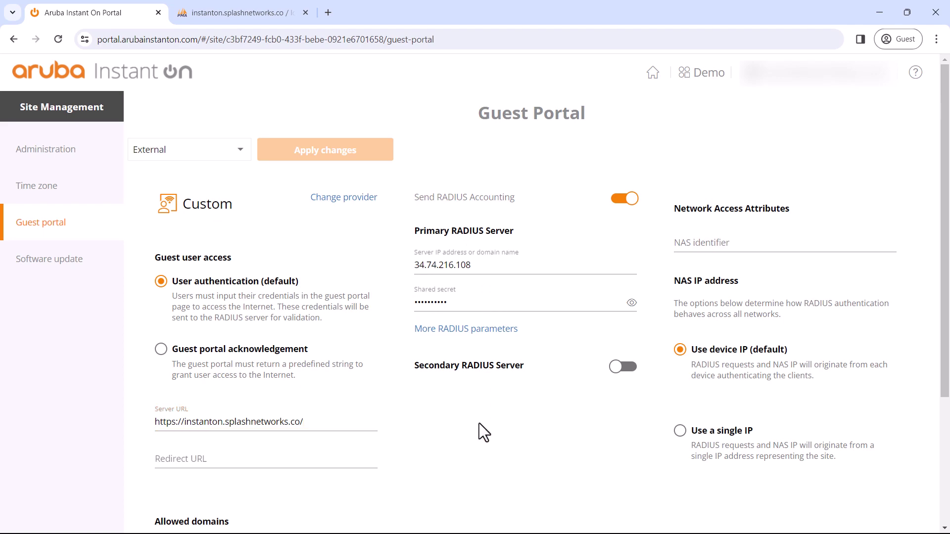
{"action": "left_click", "coordinate": [94, 85]}
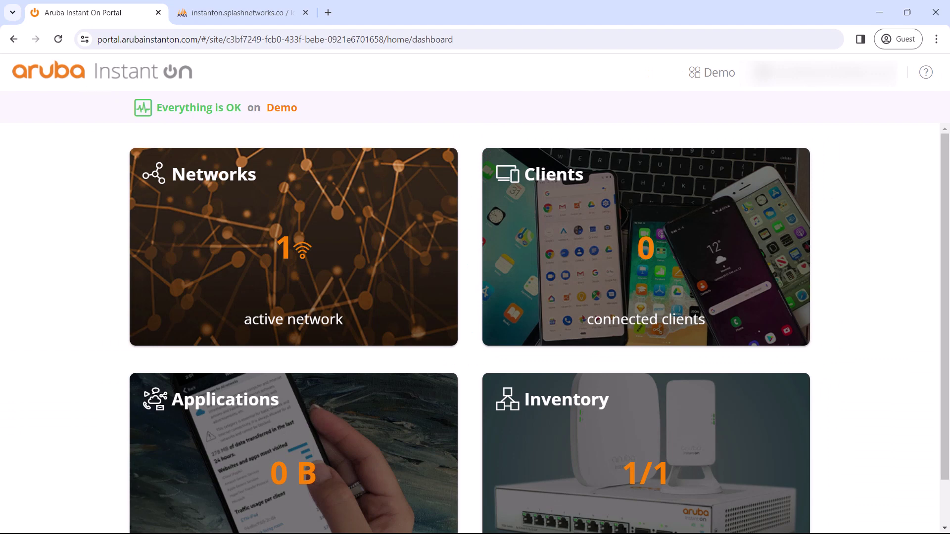
Switch to the SM-A336E phone mirror window showing its Wi-Fi network list
{"action": "key", "text": "alt+Tab"}
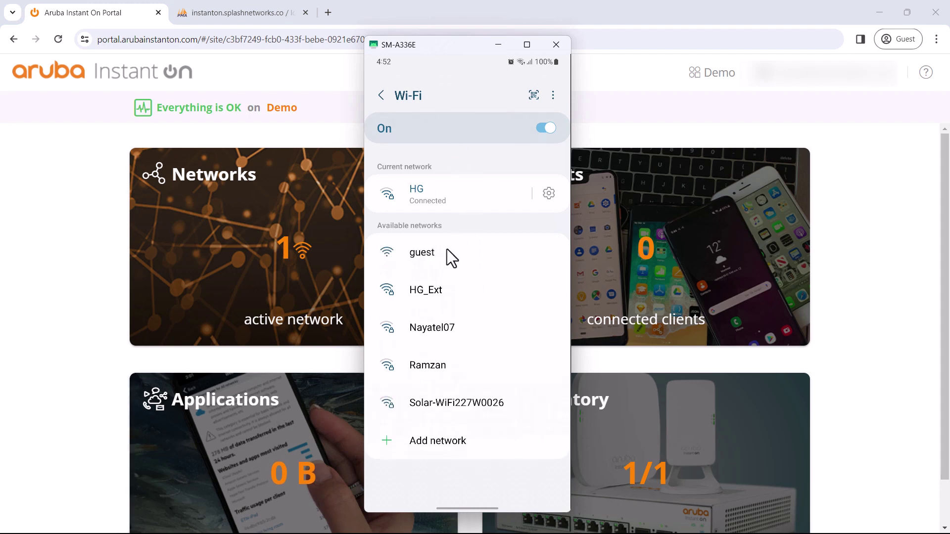
{"action": "left_click", "coordinate": [448, 251]}
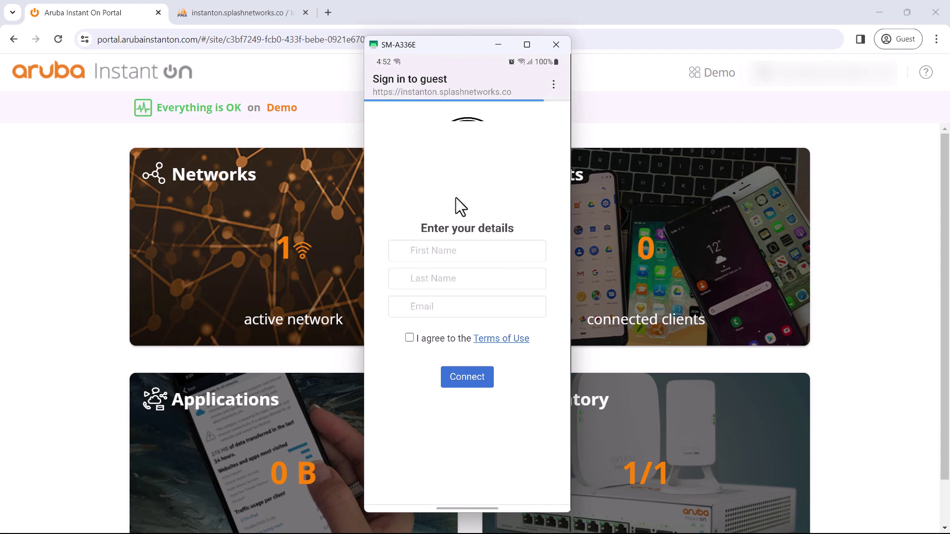
{"action": "left_click", "coordinate": [461, 252]}
{"action": "type", "text": "N"}
{"action": "key", "text": "Tab"}
{"action": "type", "text": "H"}
{"action": "key", "text": "Tab"}
{"action": "type", "text": "abc"}
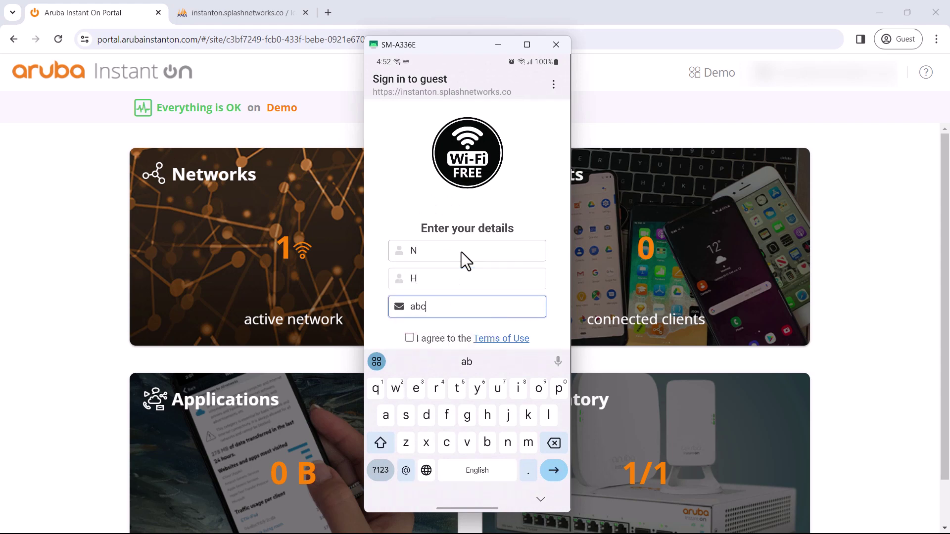
{"action": "type", "text": "@123.com"}
{"action": "left_click", "coordinate": [410, 338]}
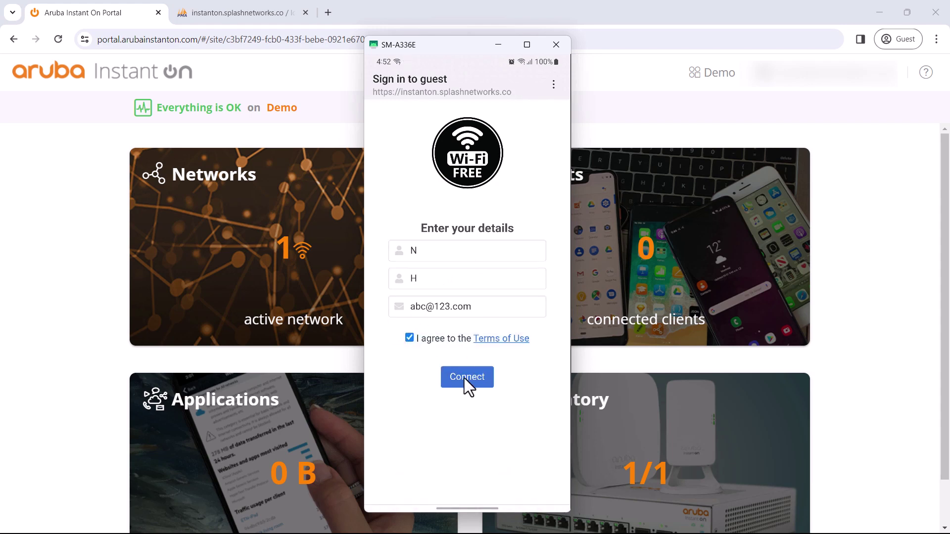
{"action": "left_click", "coordinate": [464, 378]}
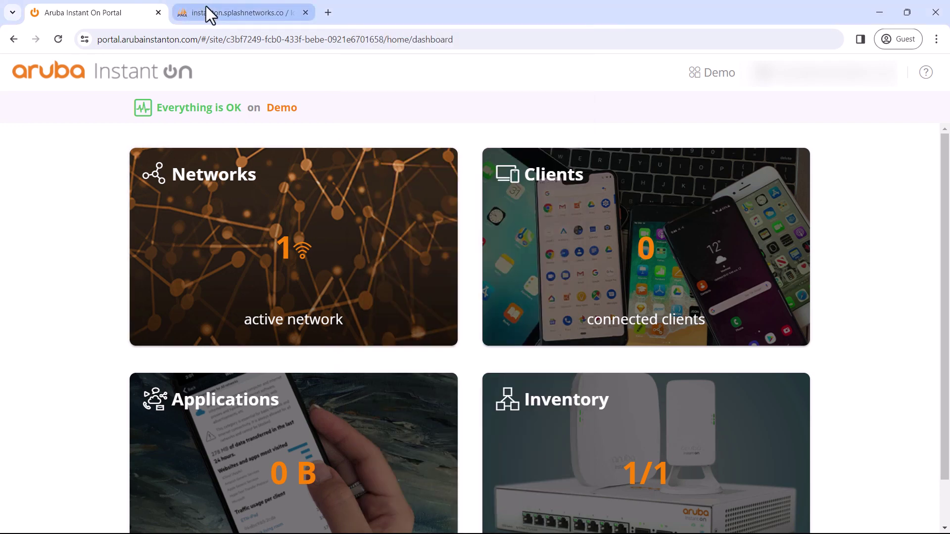
In phpMyAdmin, browse the portal database's instanton table to see the guest record
{"action": "left_click", "coordinate": [211, 13]}
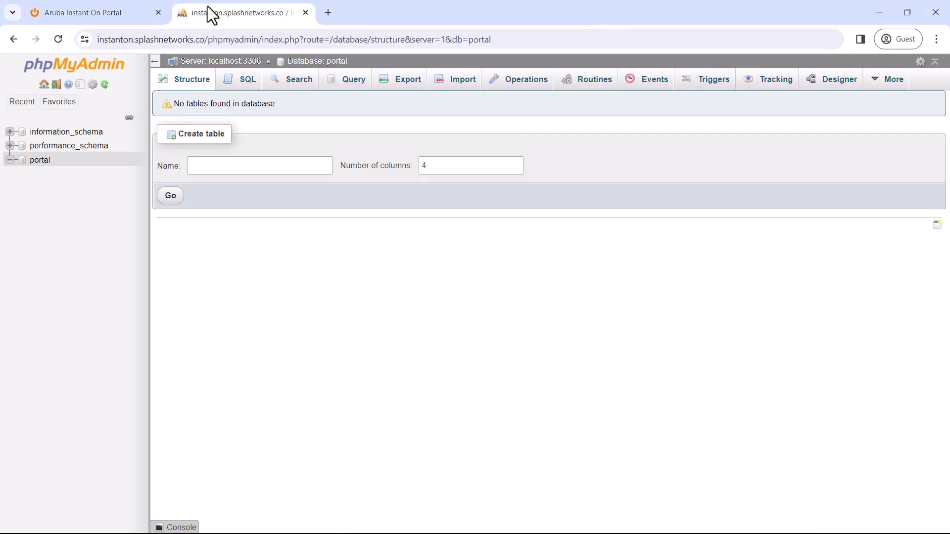
{"action": "left_click", "coordinate": [39, 160]}
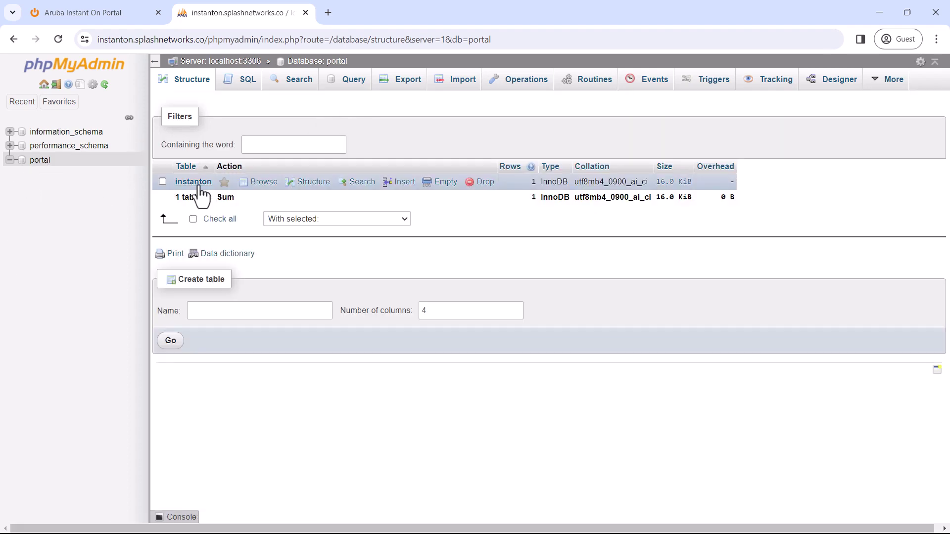
{"action": "left_click", "coordinate": [193, 182]}
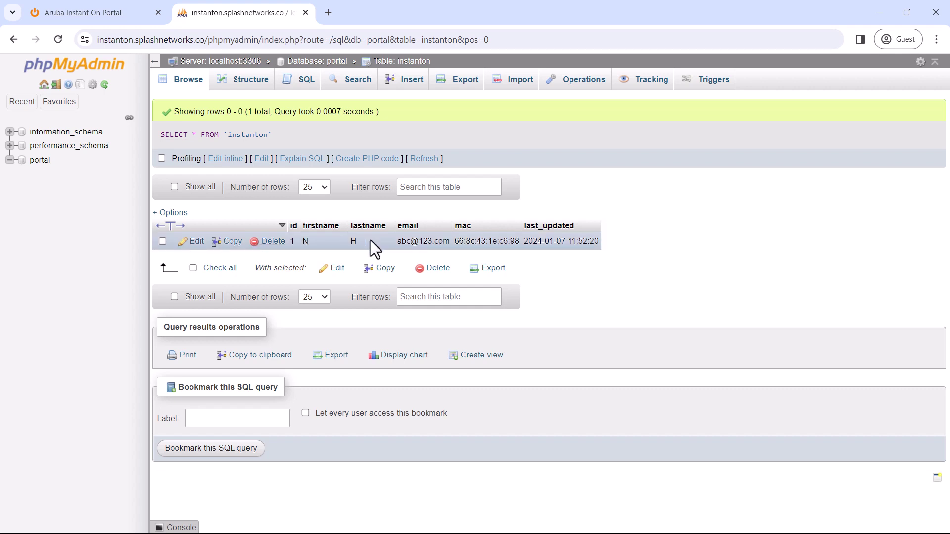